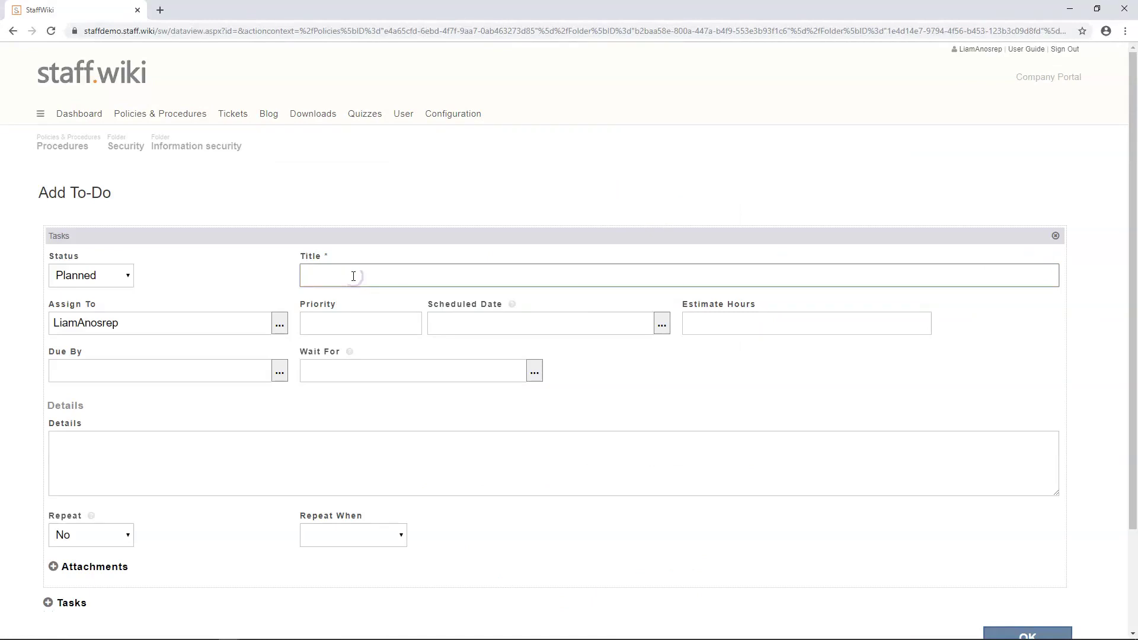
# - Title the new to-do "Security Assessment" and assign it to the last listed user with priority 10
pyautogui.write('y Assessment')
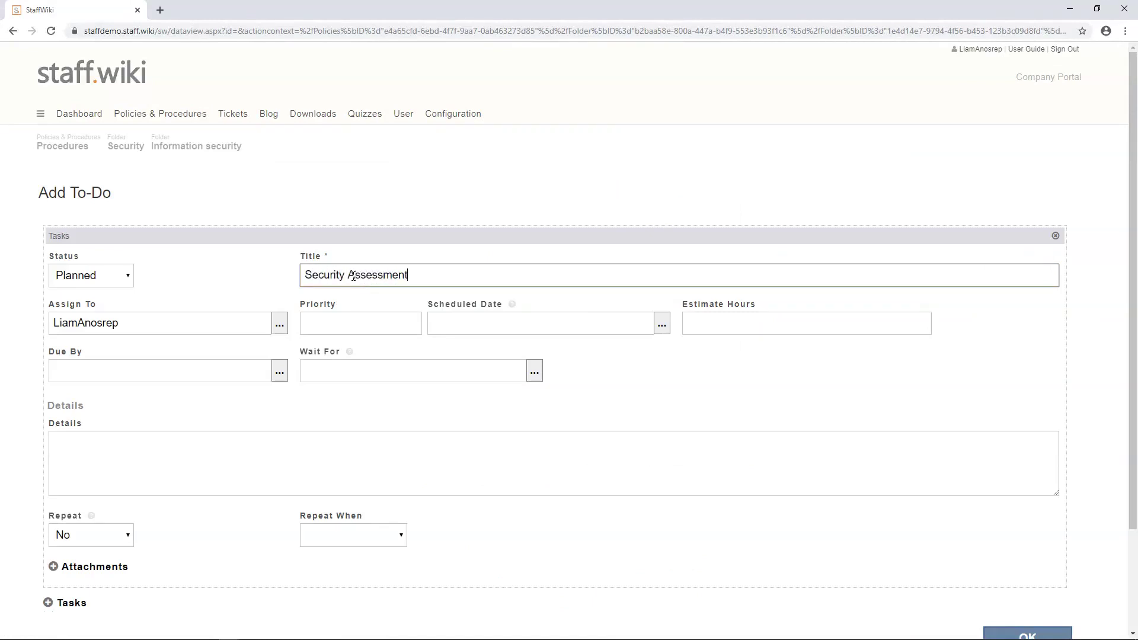
pyautogui.click(279, 324)
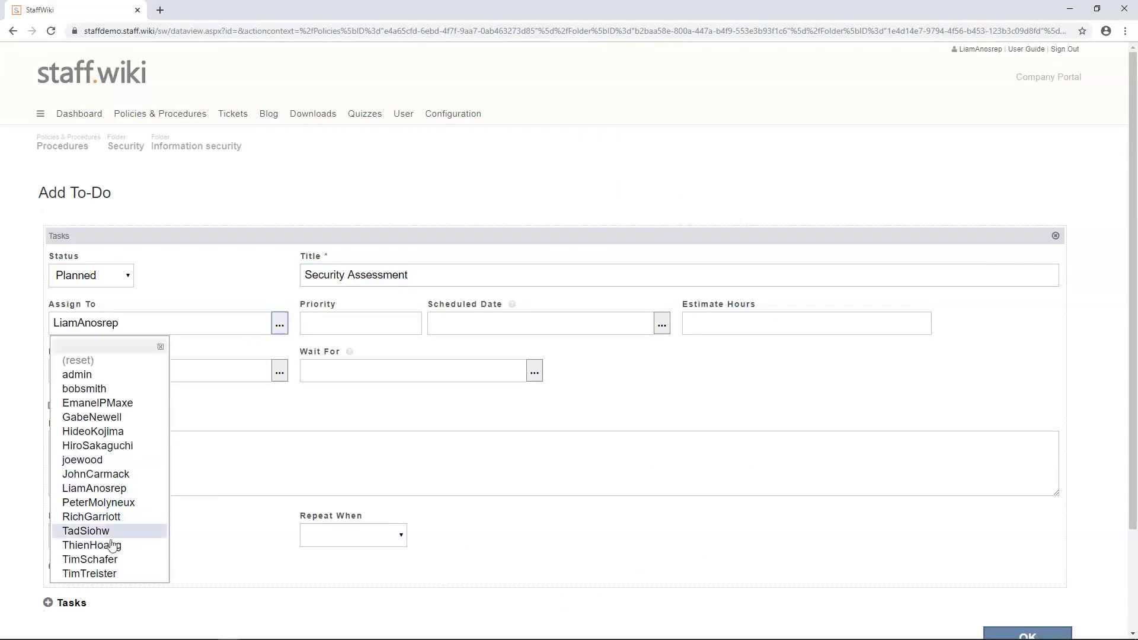
pyautogui.click(98, 574)
pyautogui.click(414, 328)
pyautogui.write('10')
# - Schedule the to-do for 13 Jan 2020 with details "Q4 security assessment report on our current data security policies and procedures, along with potential improvements"
pyautogui.click(550, 326)
pyautogui.click(661, 326)
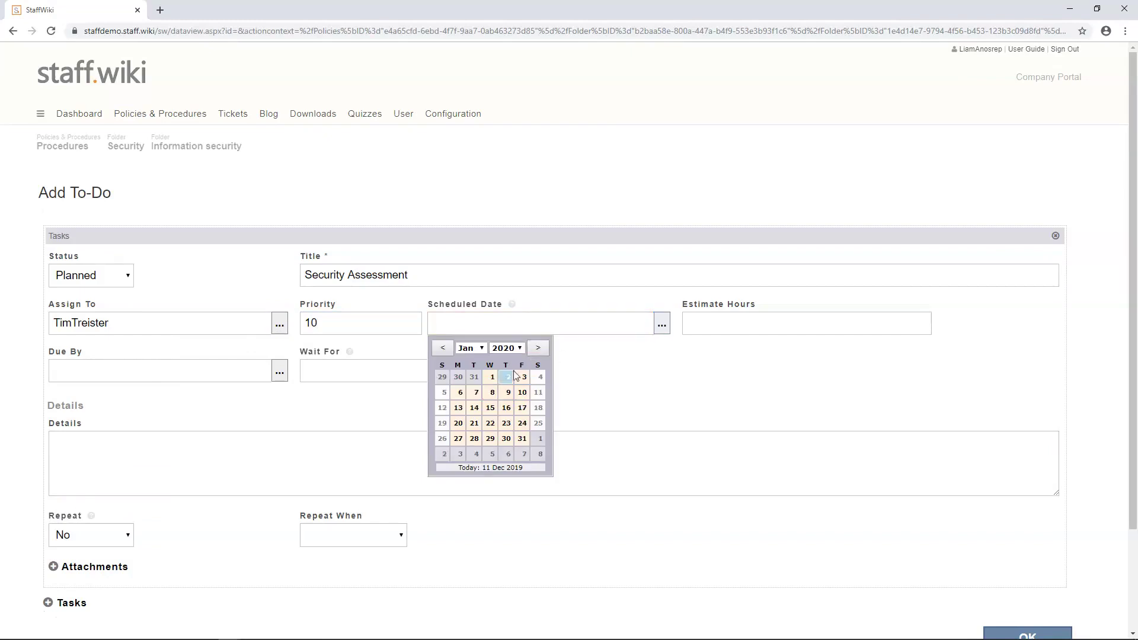
pyautogui.click(458, 408)
pyautogui.click(201, 470)
pyautogui.write('Q4 security assessment report on our current data security policies and procedures, along with potential improvements')
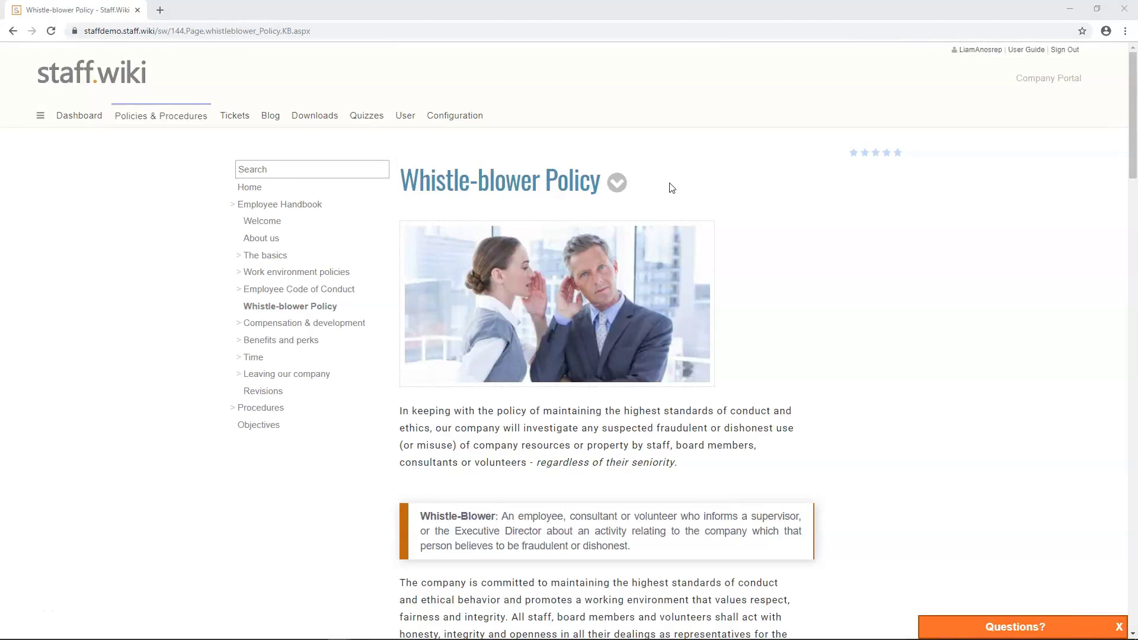
# - Add a to-do titled "Critical policies review" to the Whistle-blower Policy page
pyautogui.click(618, 184)
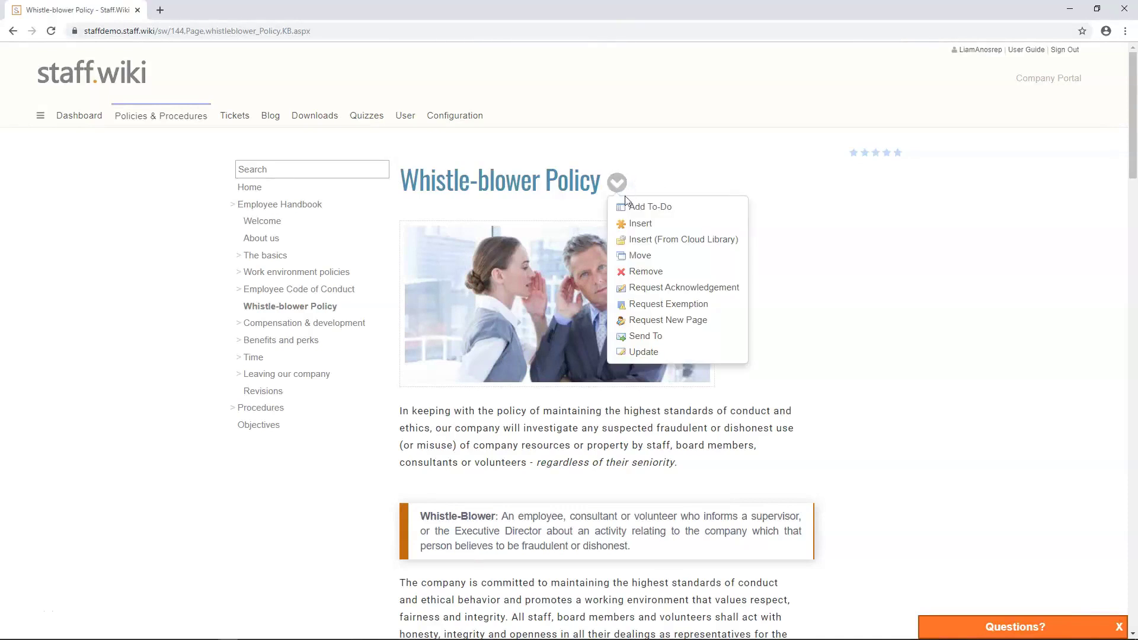
pyautogui.click(681, 208)
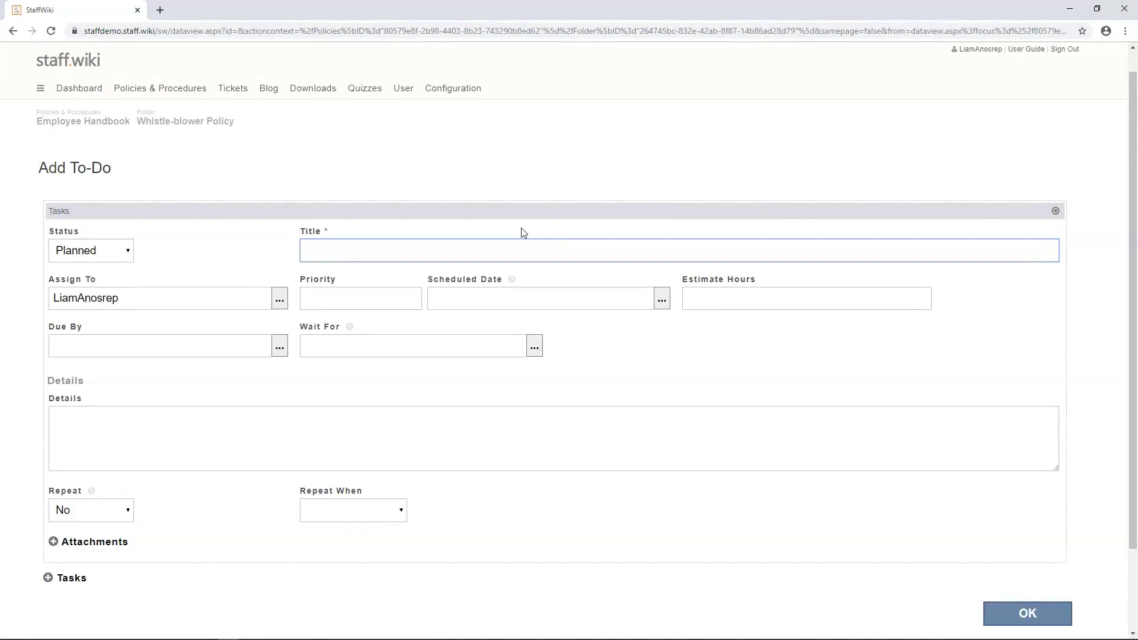
pyautogui.click(128, 254)
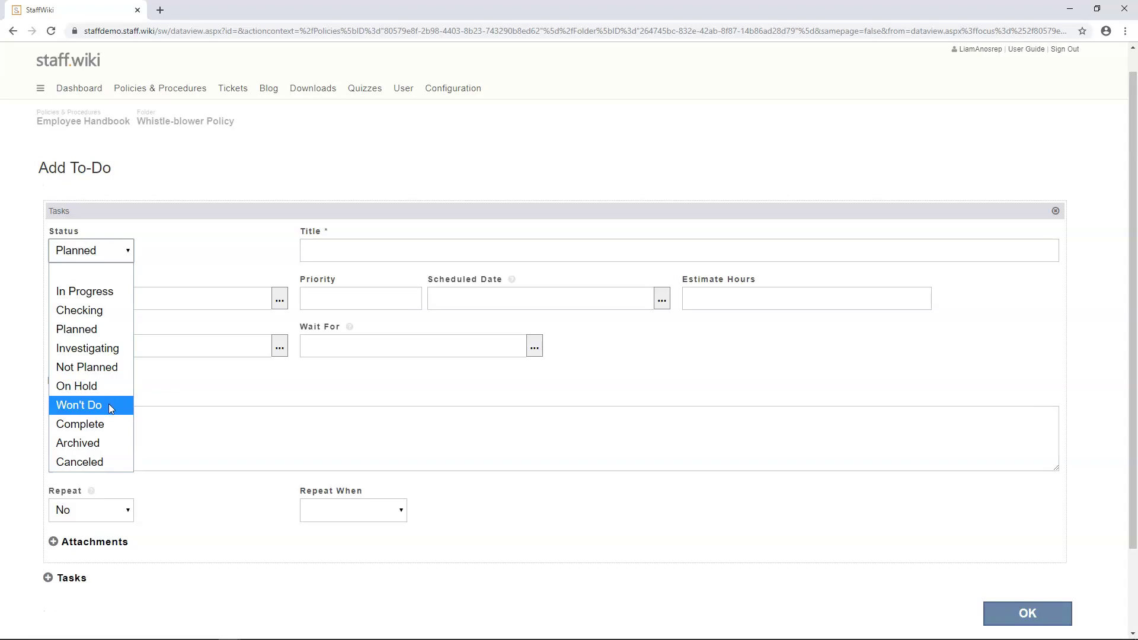
pyautogui.click(337, 255)
pyautogui.write('Cr')
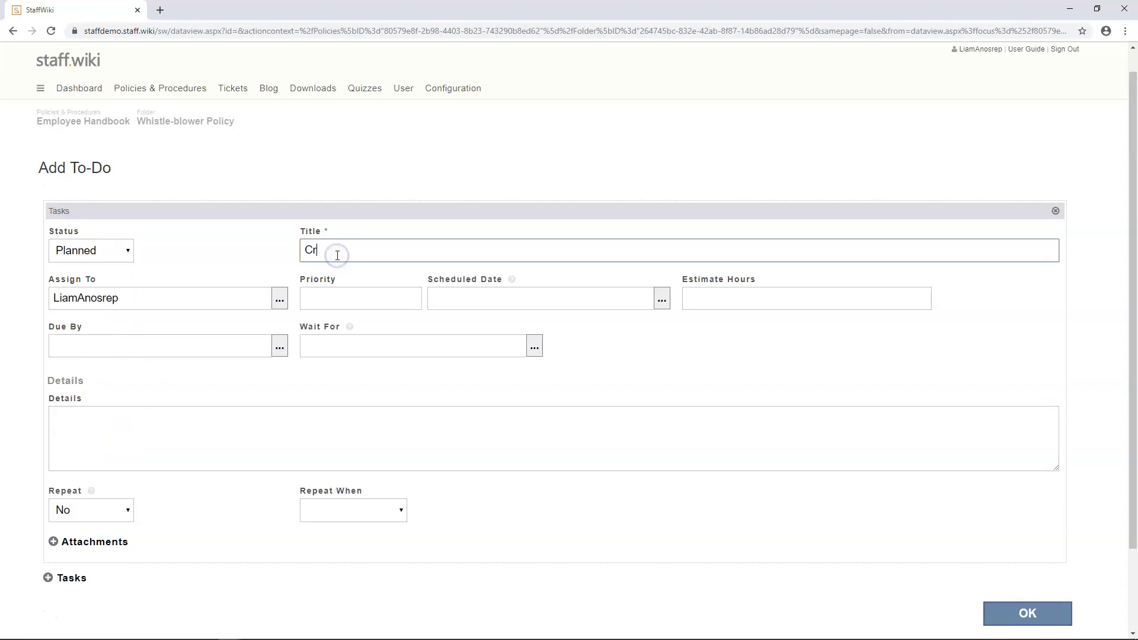
pyautogui.write('itical policies review')
# - Enter the details "Ensure our policies are up to date and compliant with federal, state, and local laws" and assign the to-do to the last listed user
pyautogui.click(169, 415)
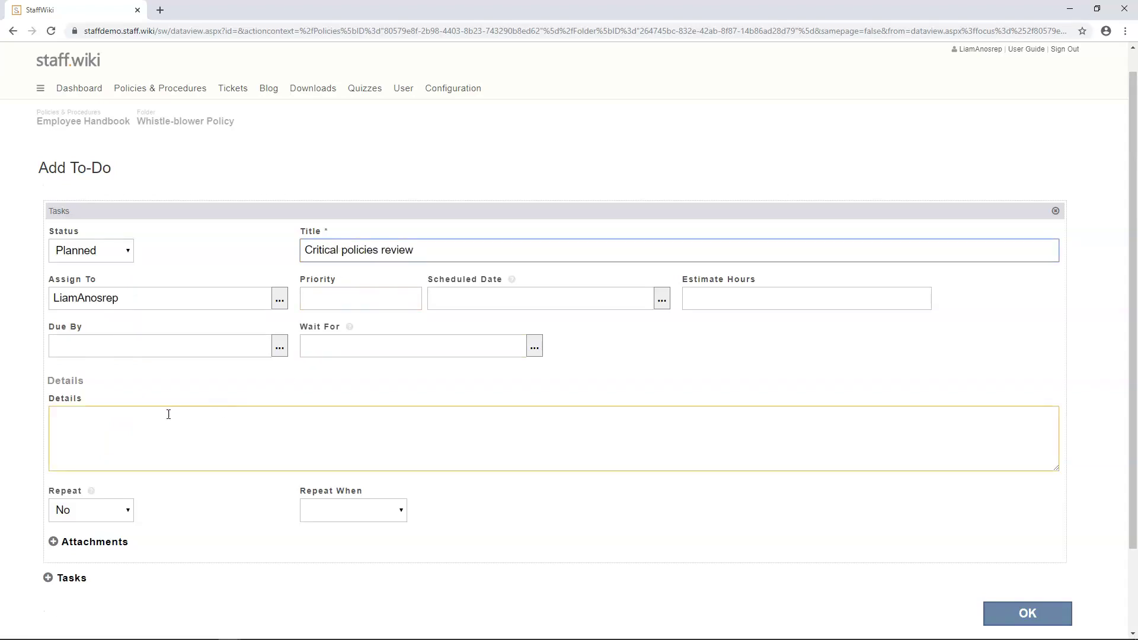
pyautogui.write('Ensure our policies are up to date and compliant with federal, state, and local laws')
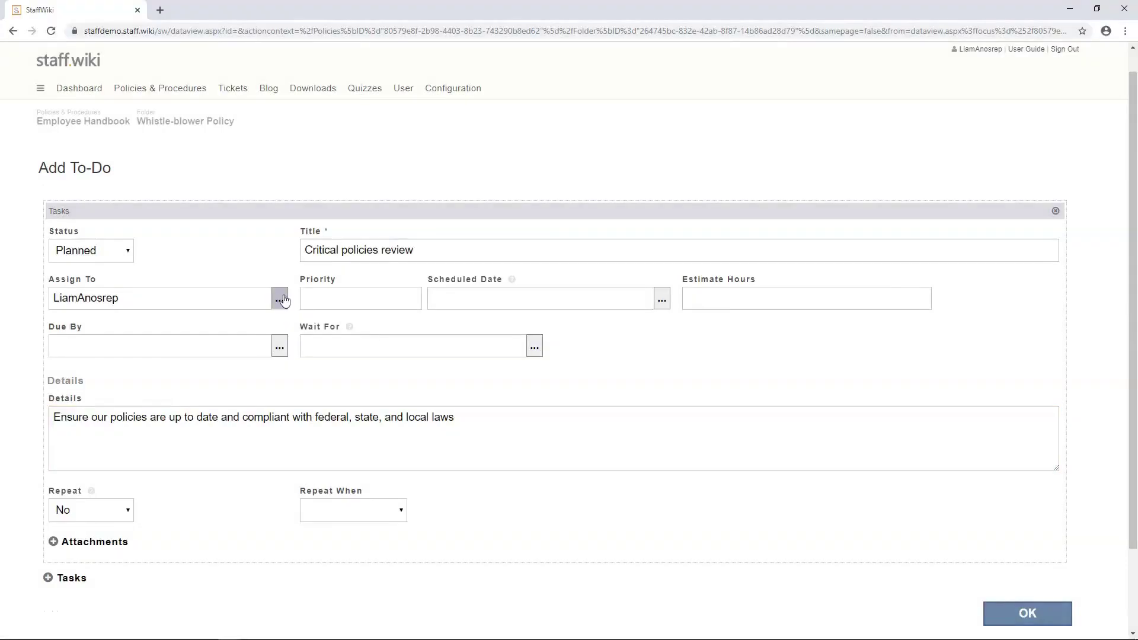
pyautogui.click(279, 298)
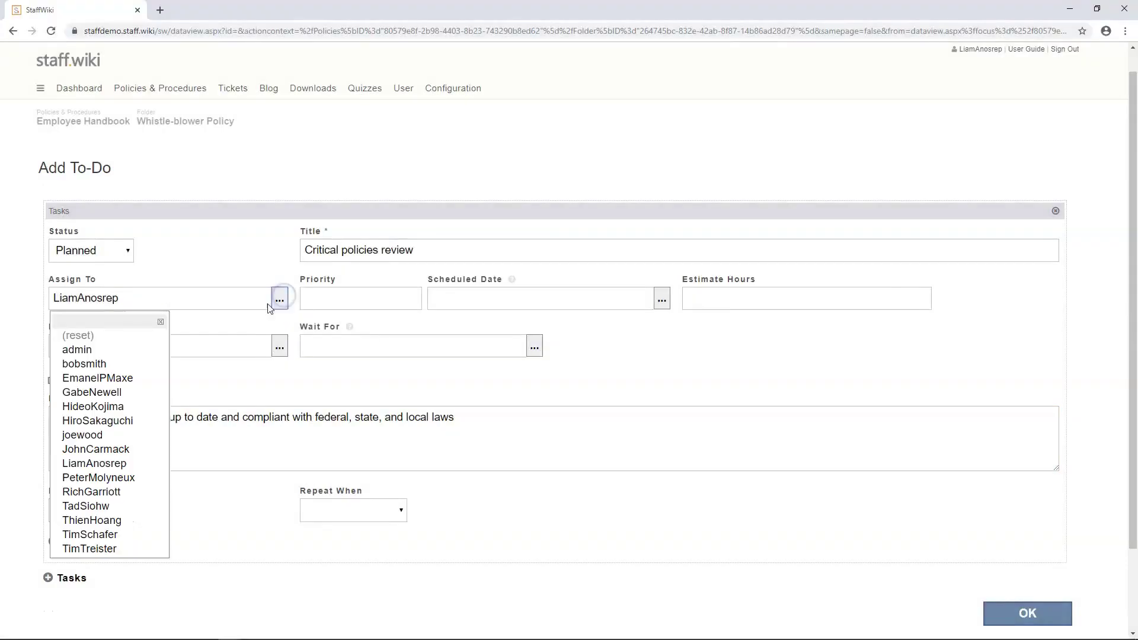
pyautogui.click(123, 556)
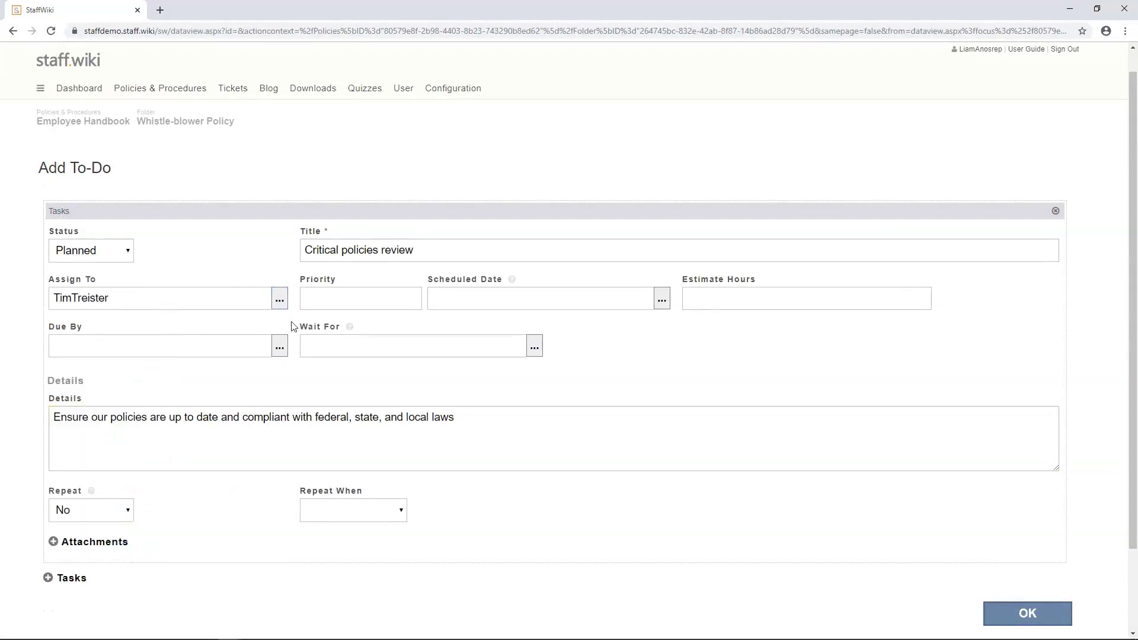
# - Set the Critical policies review to-do's priority to 10 and its scheduled date to 06 Jan 2020
pyautogui.click(323, 300)
pyautogui.write('10')
pyautogui.click(661, 300)
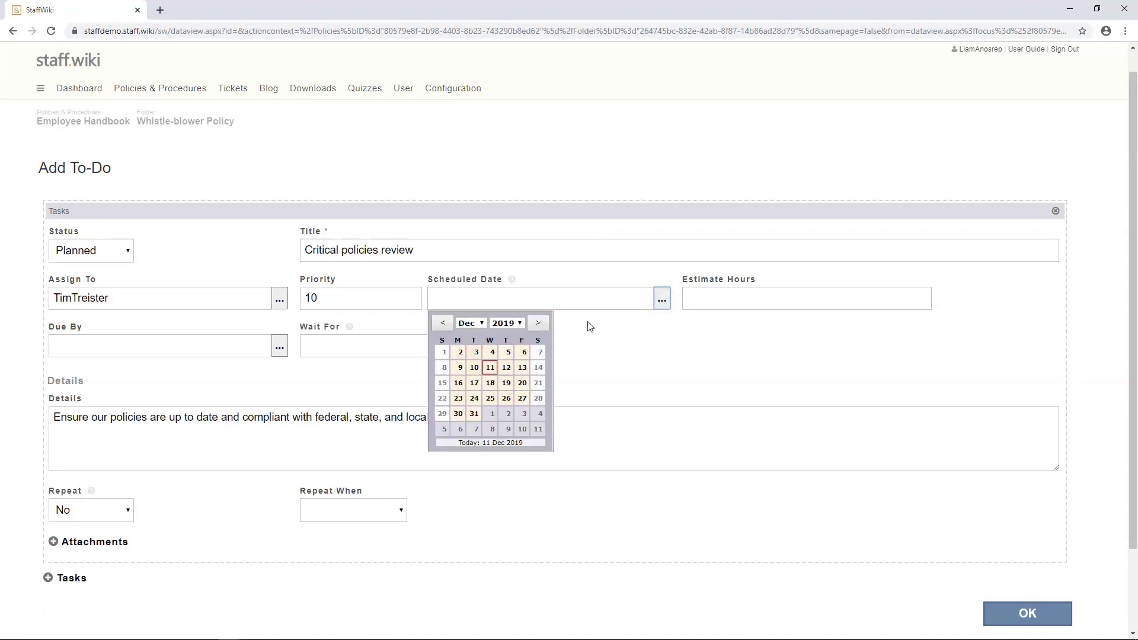
pyautogui.click(540, 326)
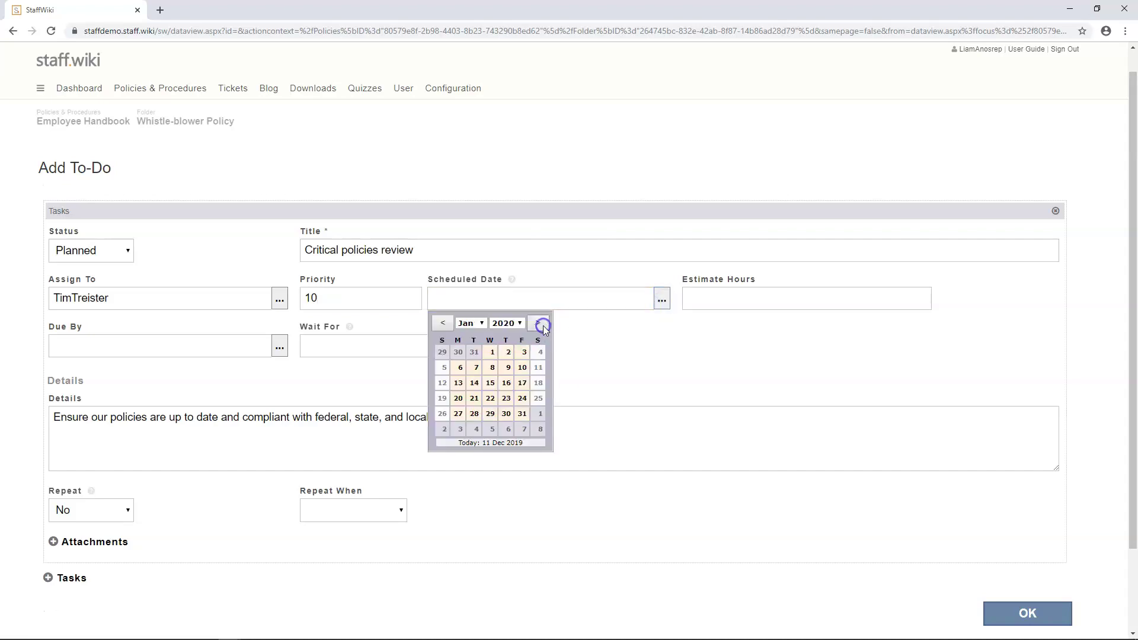
pyautogui.click(460, 368)
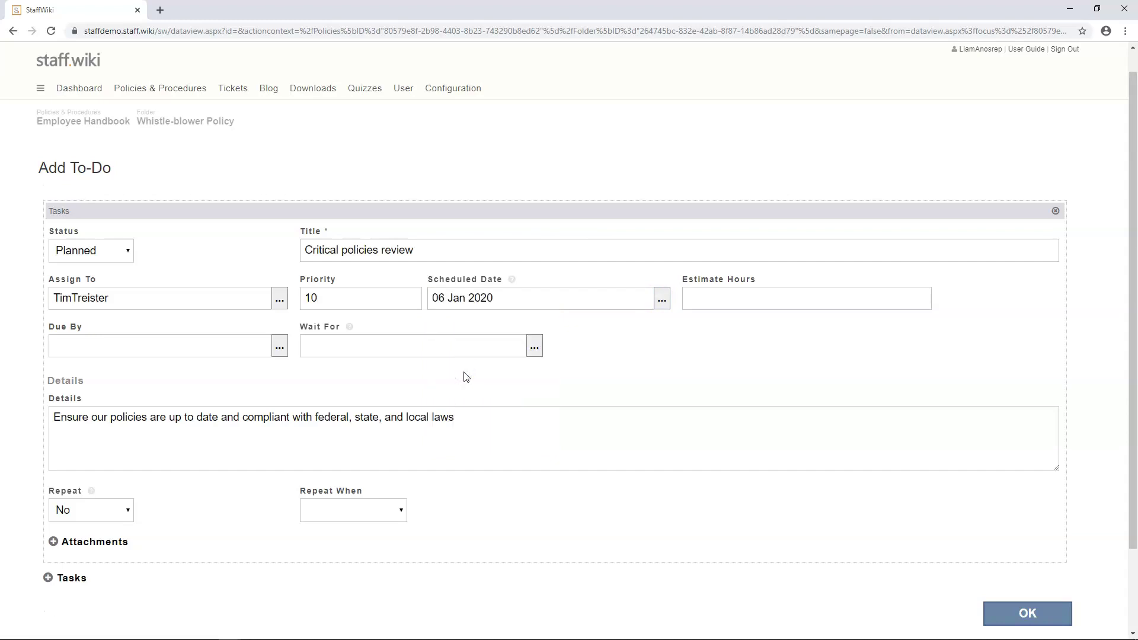
pyautogui.click(694, 300)
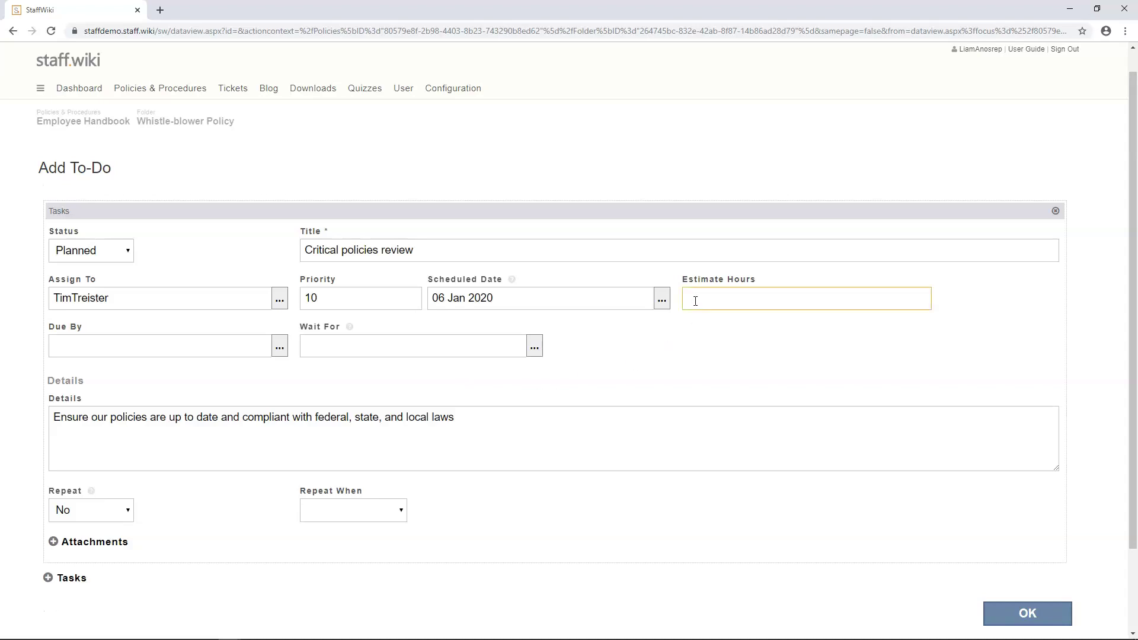
pyautogui.click(696, 301)
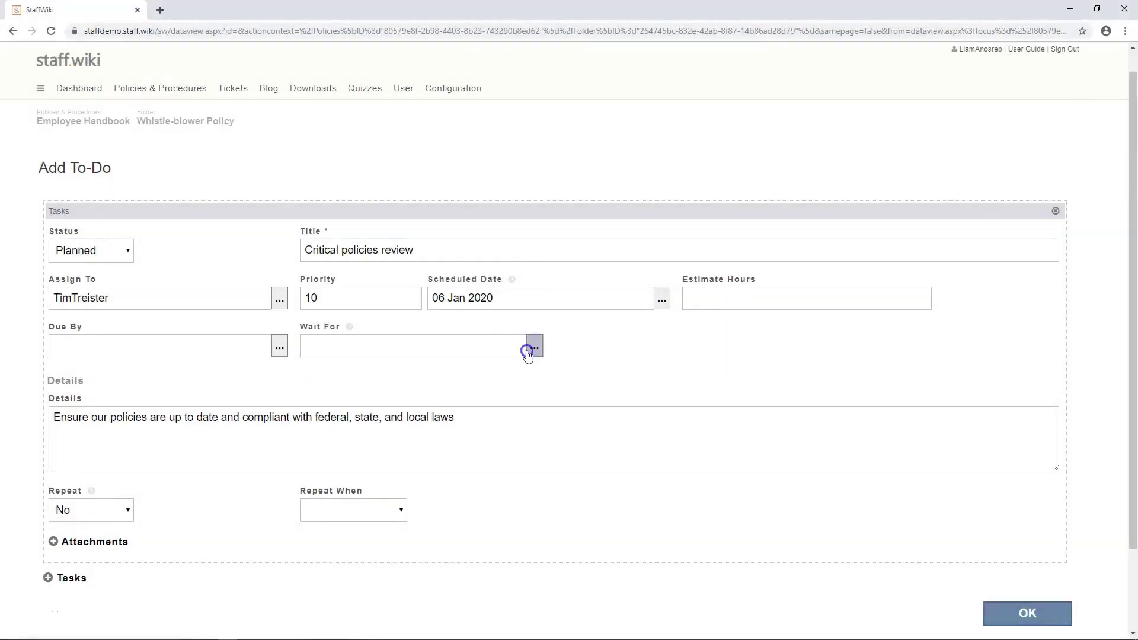
pyautogui.click(531, 348)
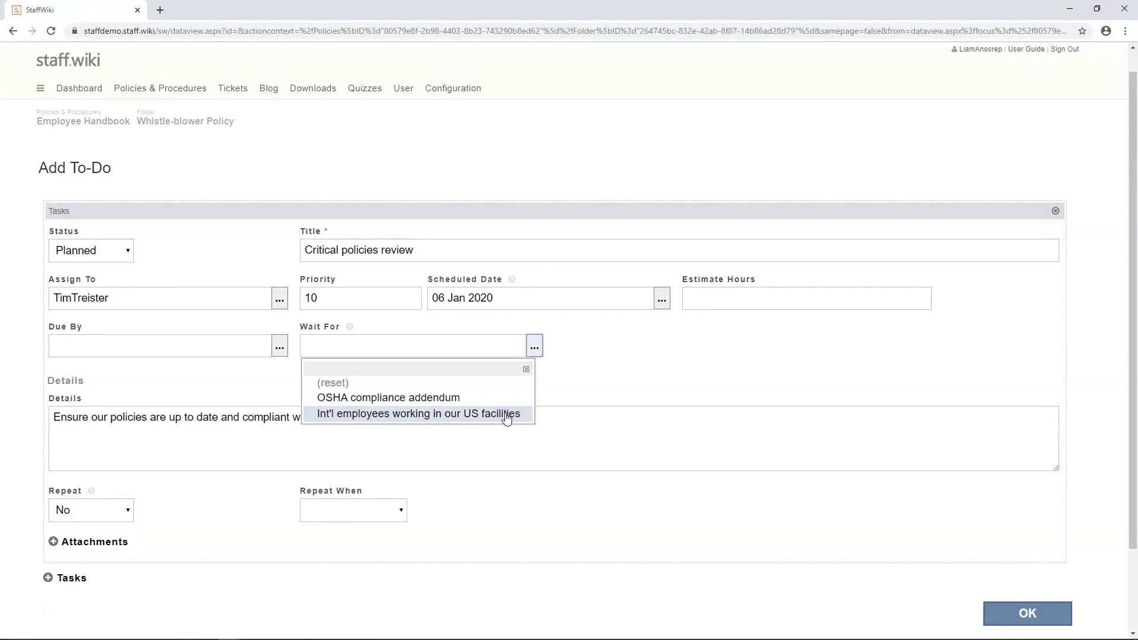
pyautogui.click(526, 370)
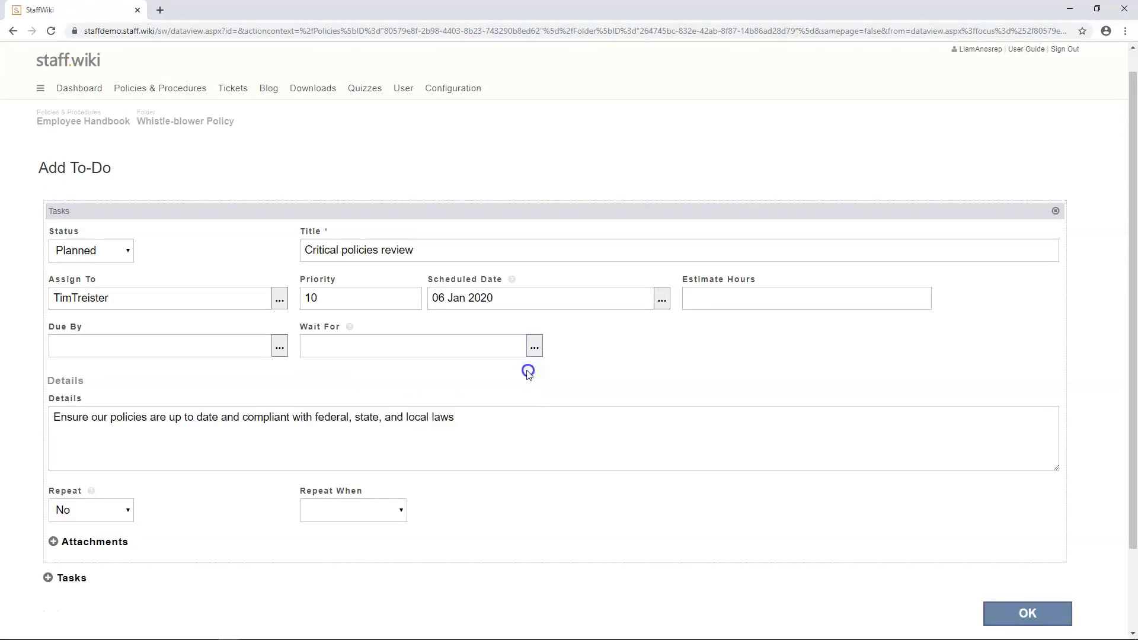
# - Set the Critical policies review to-do to repeat Every Year, with Repeat When set to When Scheduled
pyautogui.click(128, 513)
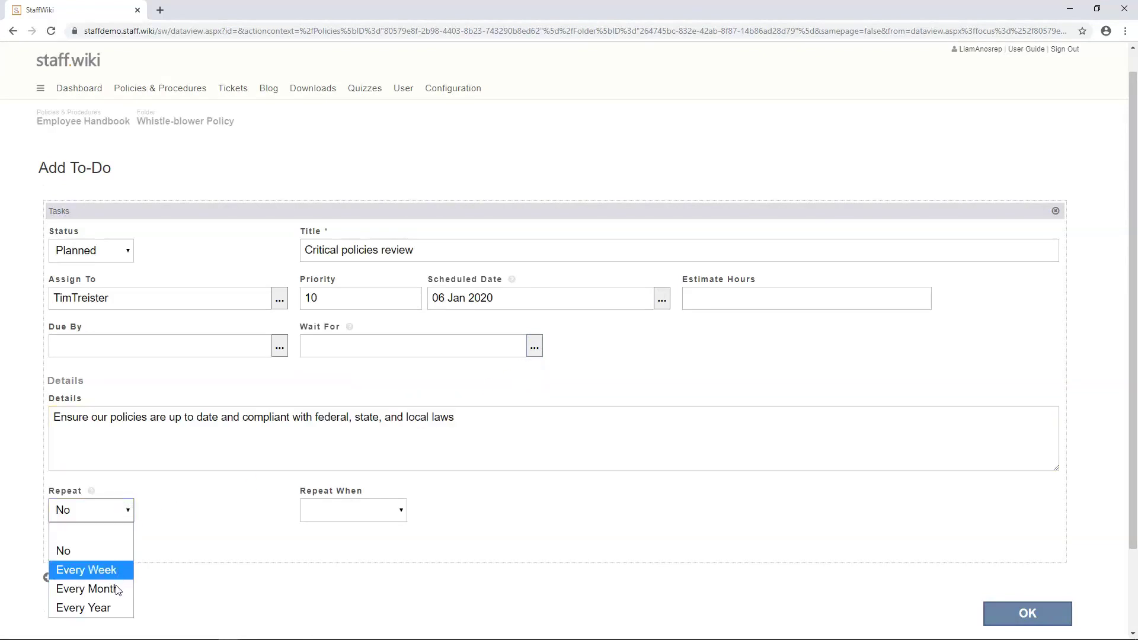
pyautogui.click(114, 606)
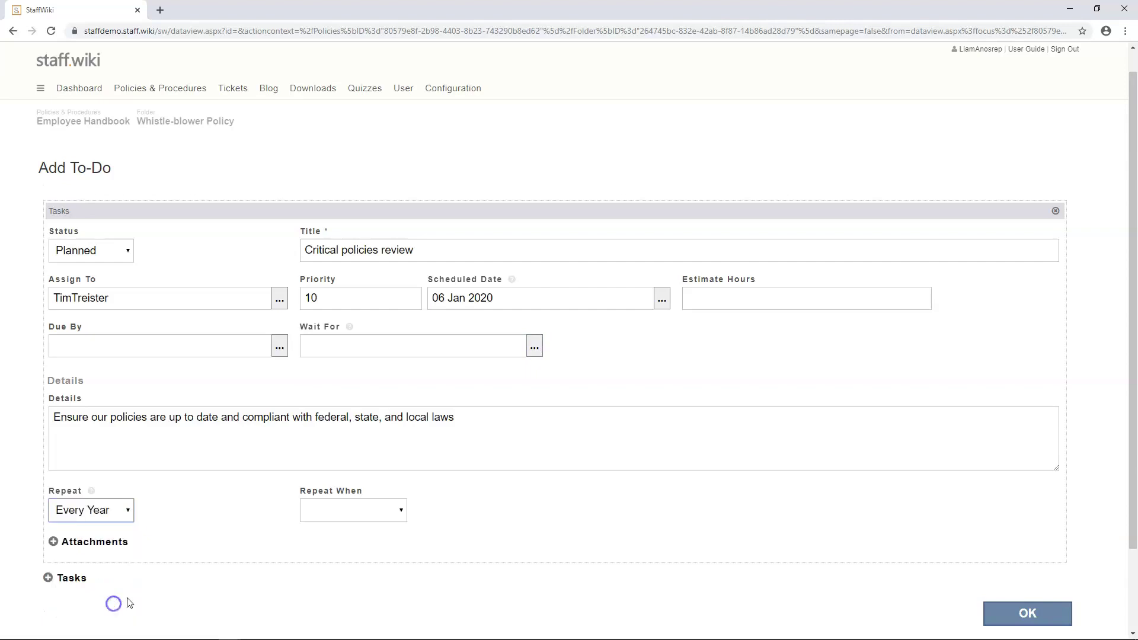
pyautogui.click(401, 510)
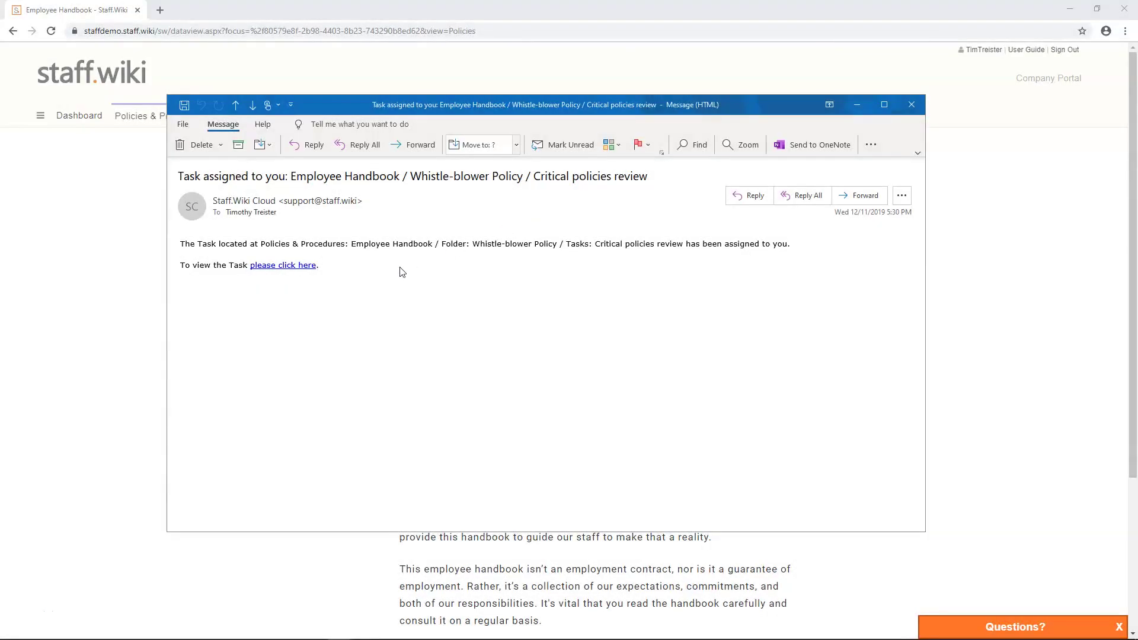
# - Follow the task link in the notification e-mail and view the tasks assigned on the Whistle-blower Policy page
pyautogui.click(307, 274)
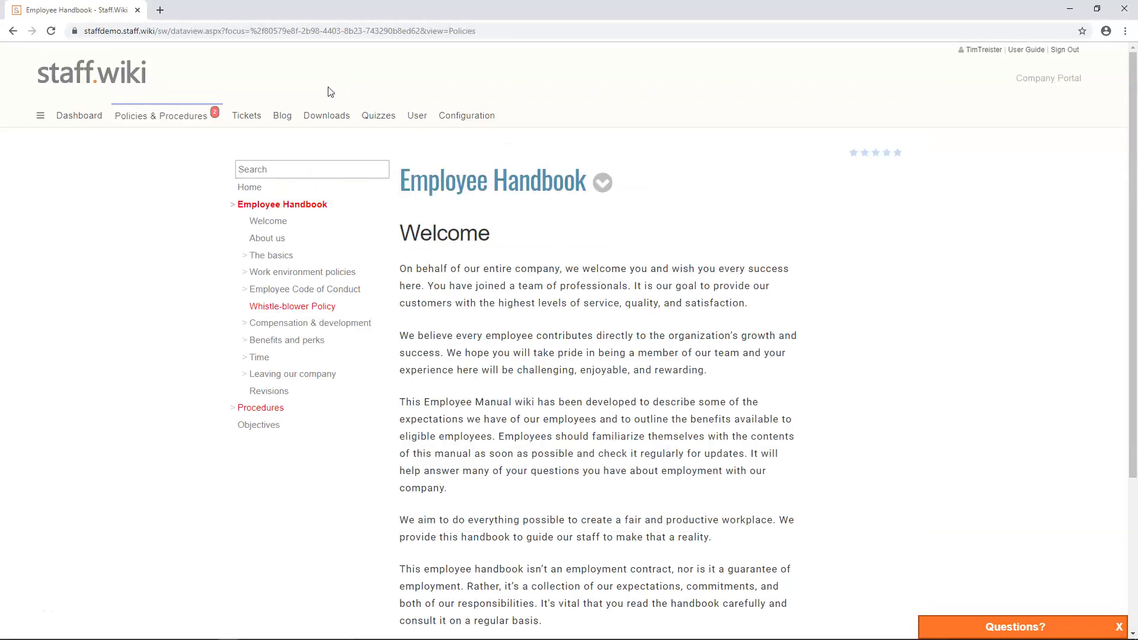
pyautogui.click(344, 307)
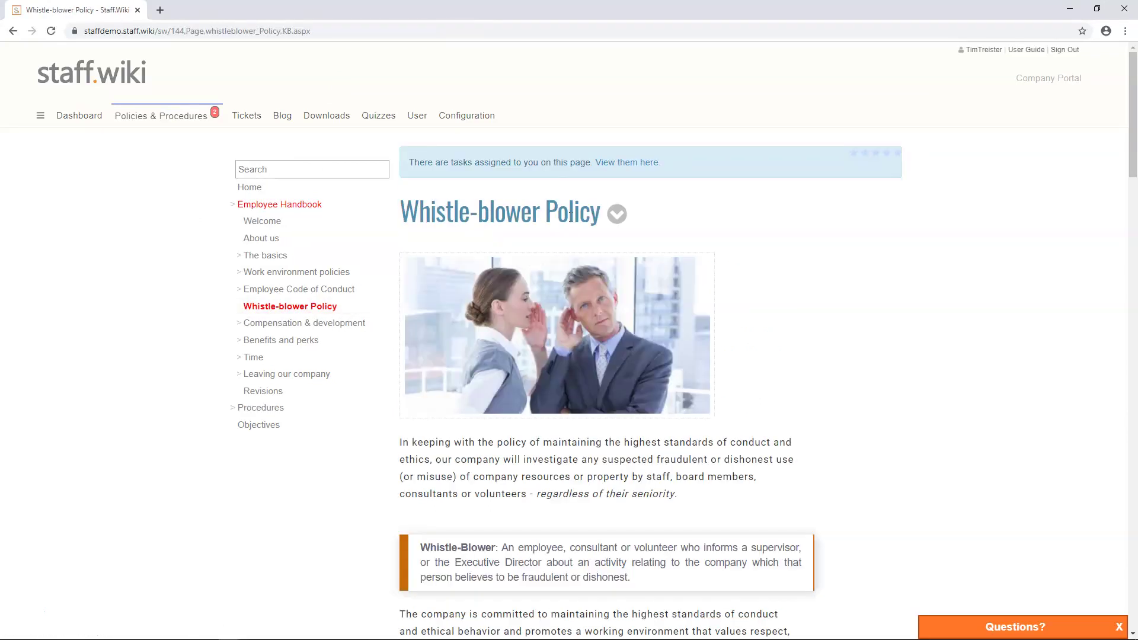
pyautogui.click(616, 166)
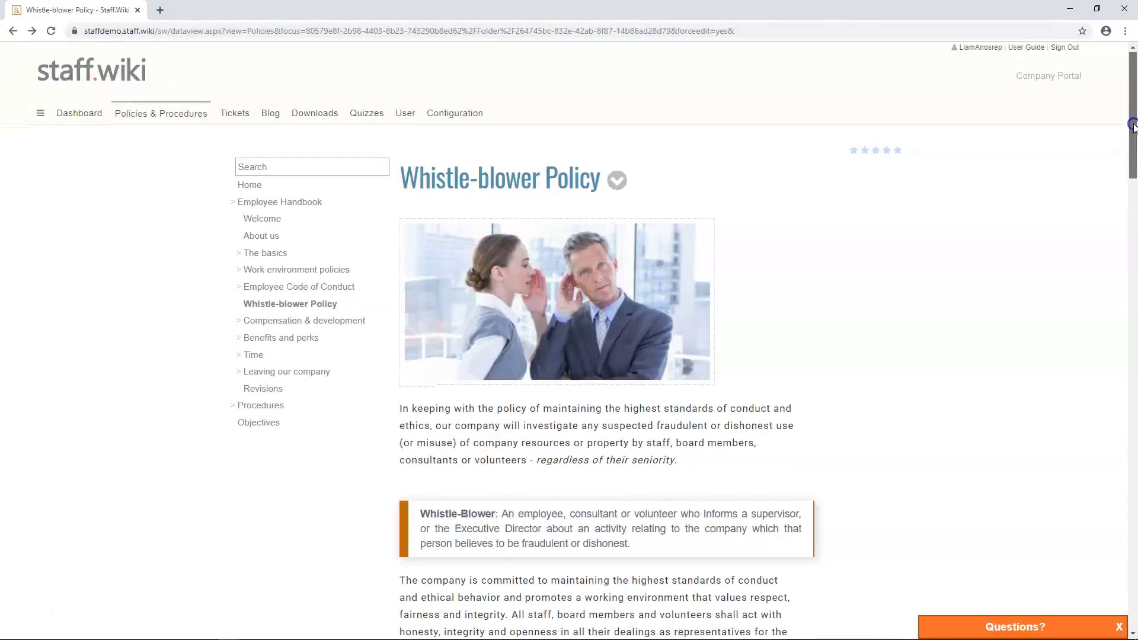
# - Explore the Whistle-blower Policy folder's tasks and open the subtasks of Critical policies review
pyautogui.scroll(-15, 514, 546)
pyautogui.click(507, 472)
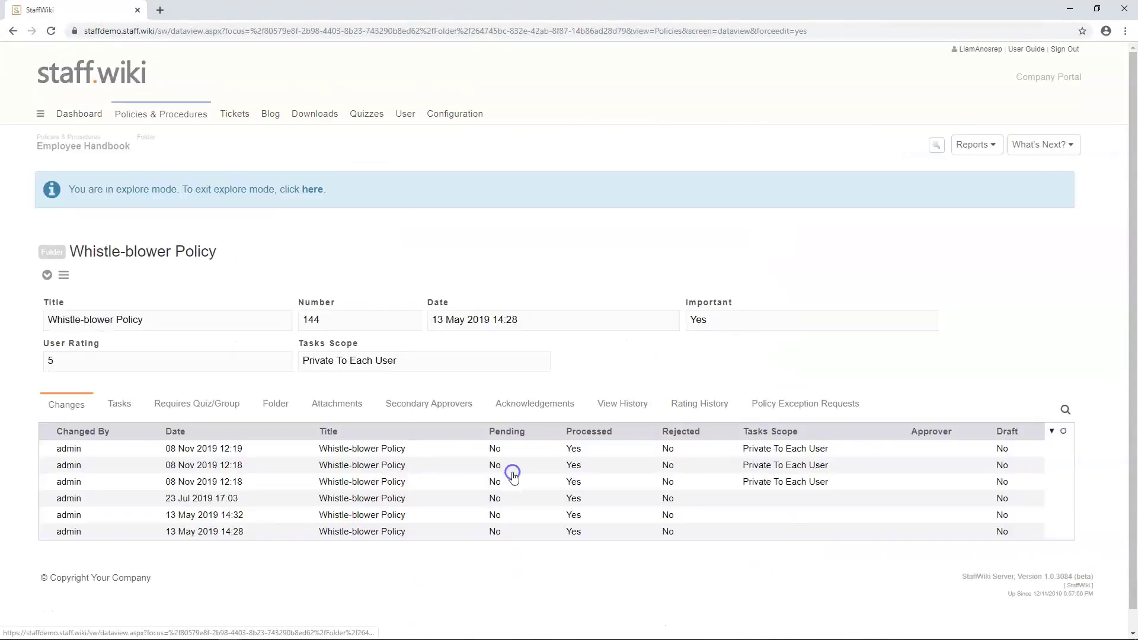
pyautogui.click(122, 402)
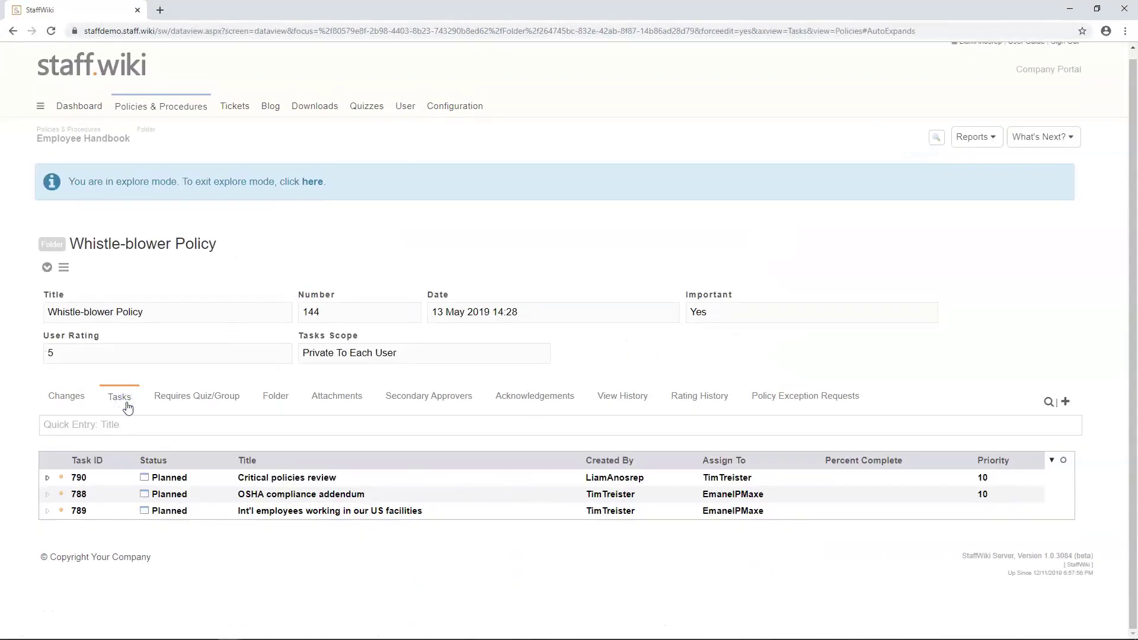
pyautogui.click(46, 481)
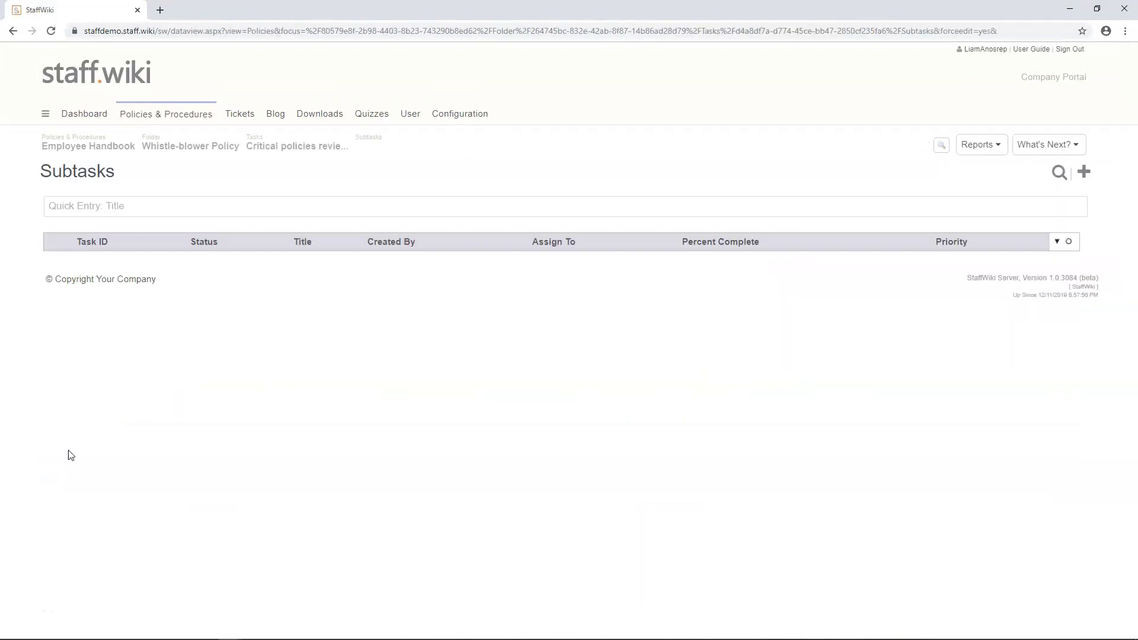
# - Add the subtask "OSHA Whistleblower laws compliance review" and open its parent task, Critical policies review
pyautogui.click(122, 206)
pyautogui.write('OSHA Whistleblower laws compliance review')
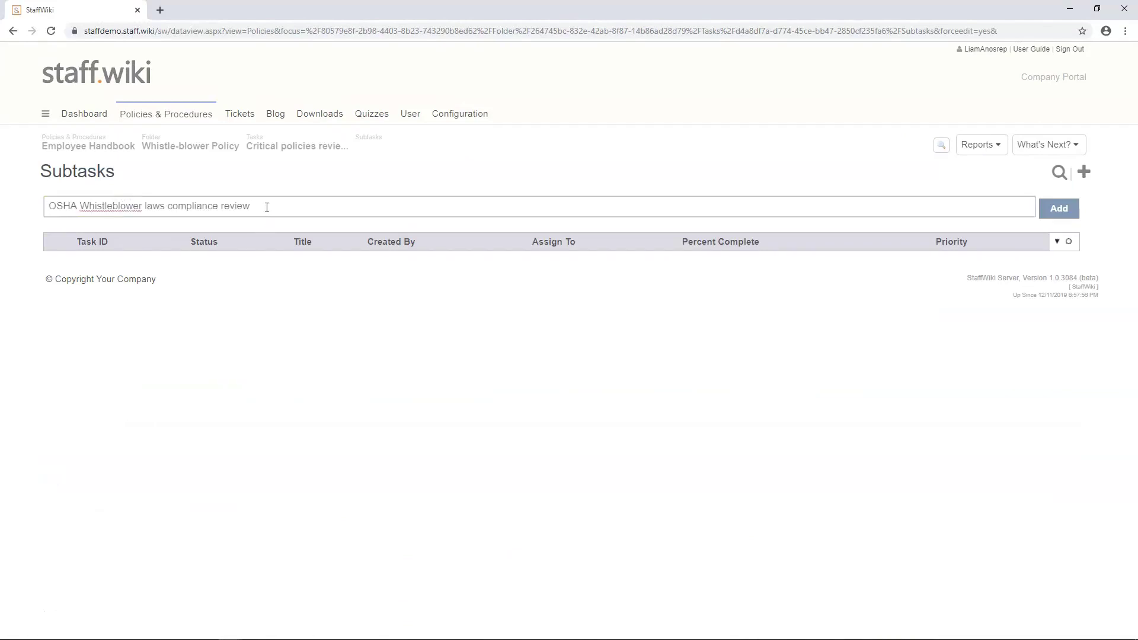
pyautogui.press('Return')
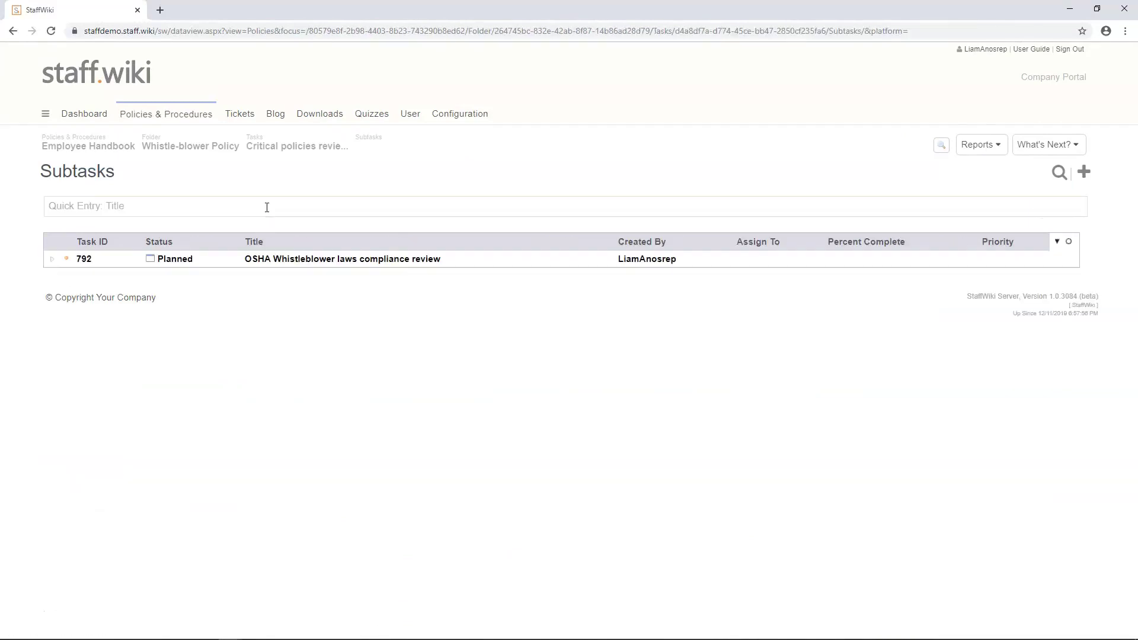
pyautogui.click(468, 268)
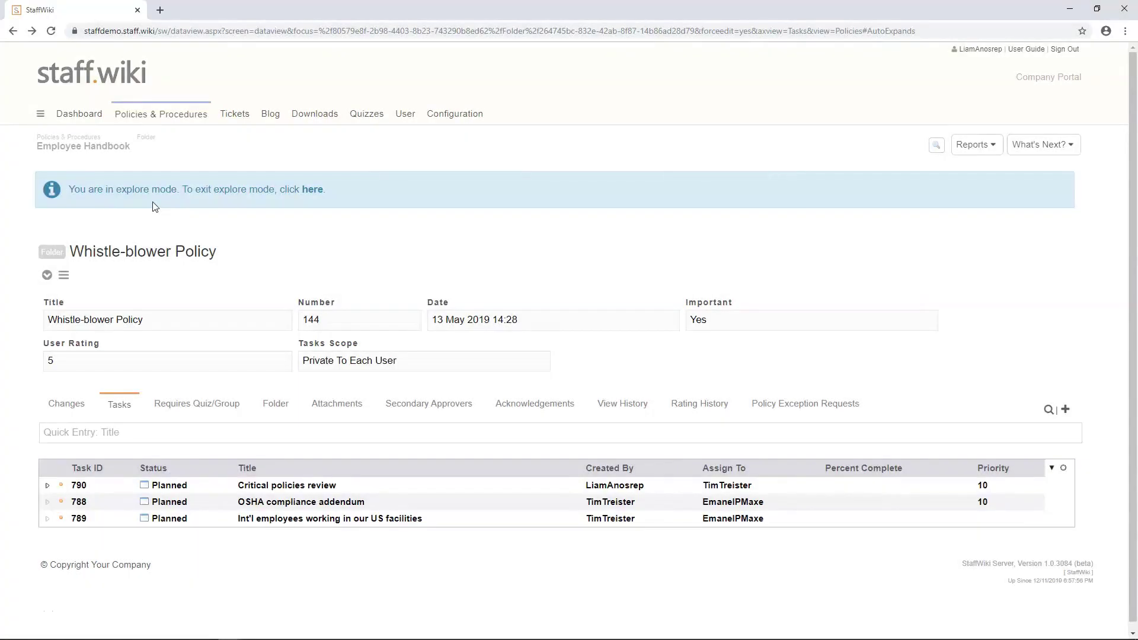
pyautogui.click(357, 488)
pyautogui.click(40, 226)
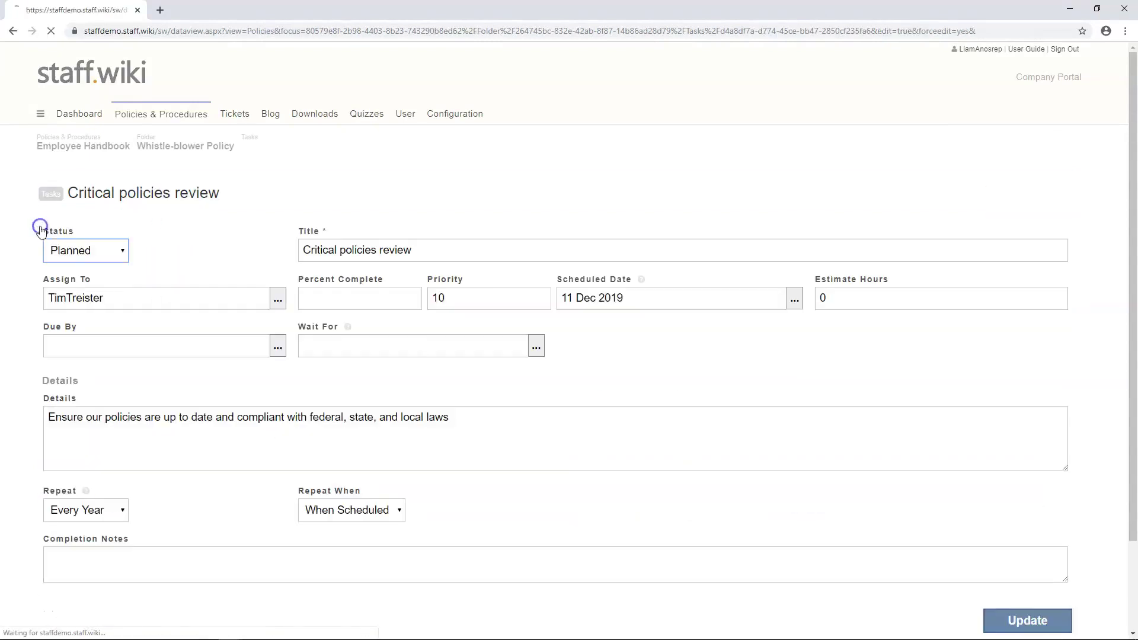
pyautogui.click(278, 300)
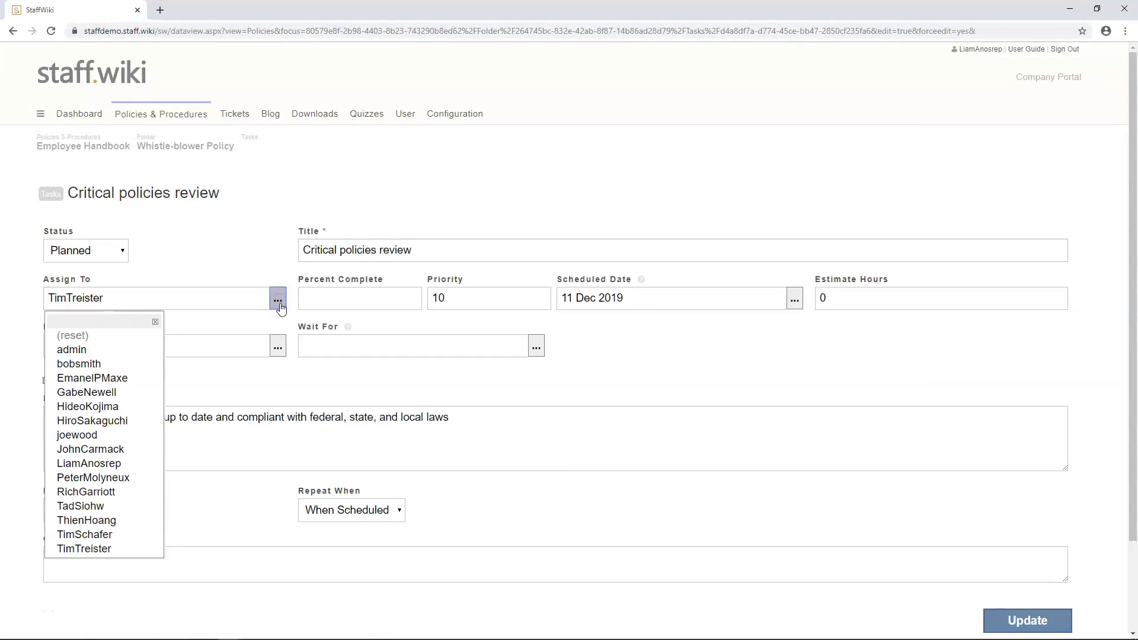
pyautogui.click(13, 32)
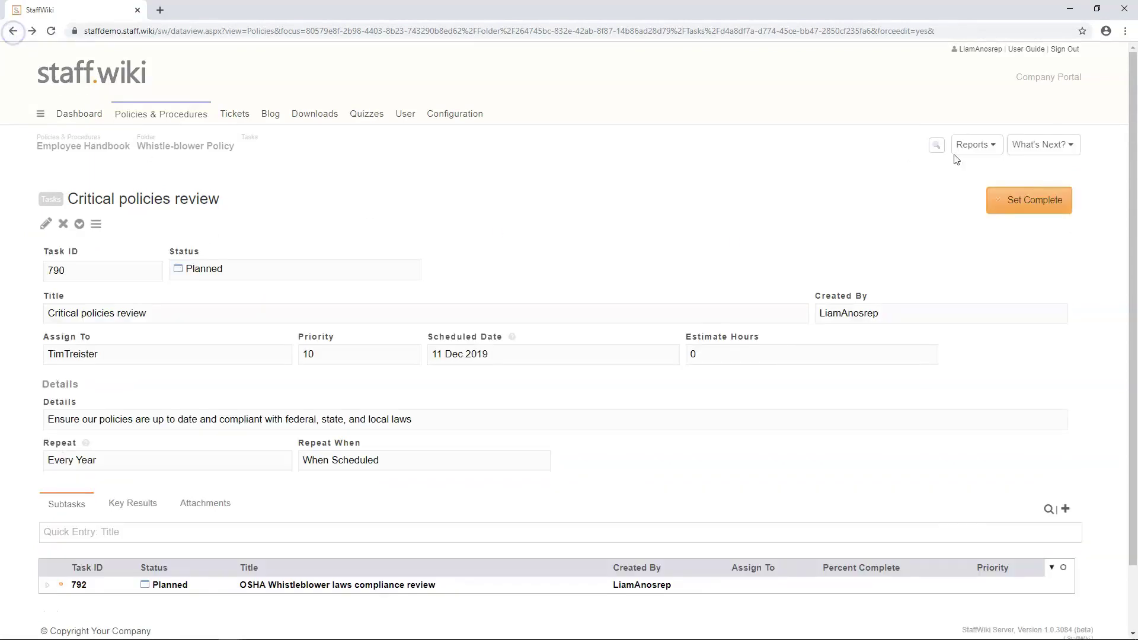
# - Examine the Assign options and the selectable users for the Critical policies review task, and cancel without reassigning it
pyautogui.click(1032, 144)
pyautogui.click(962, 204)
pyautogui.click(346, 324)
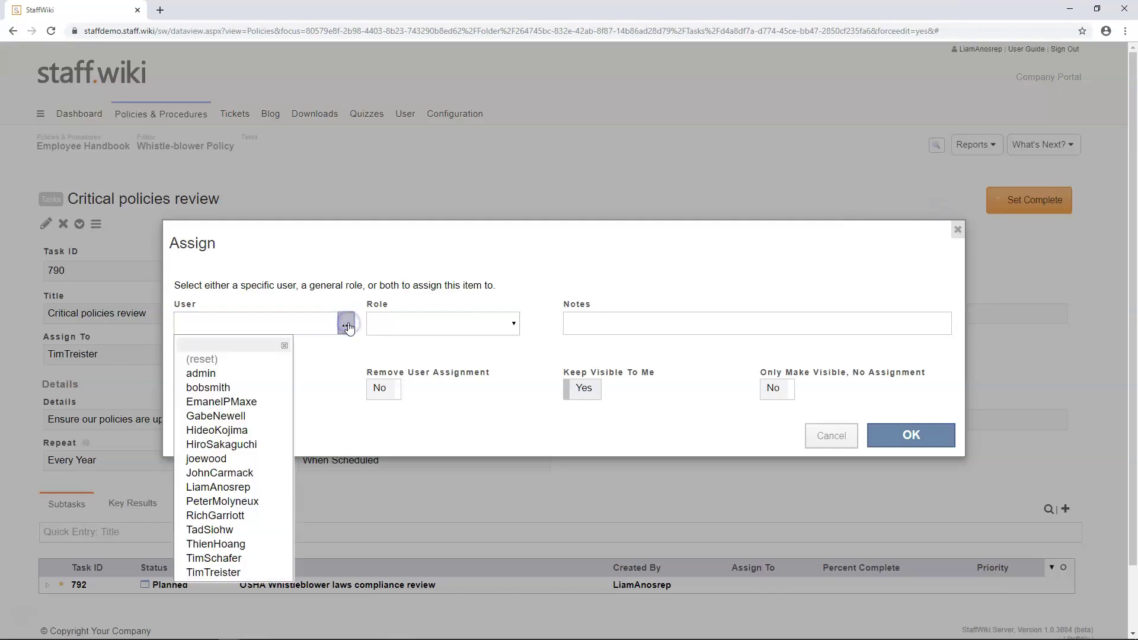
pyautogui.click(831, 435)
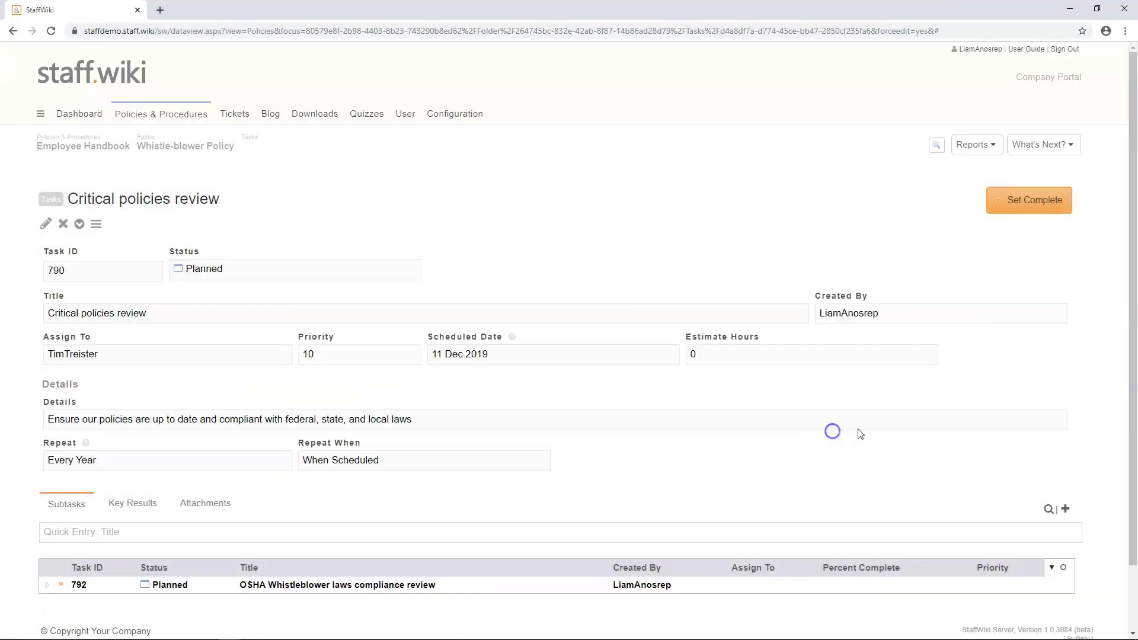
# - Examine the Remind Me Later options for the Critical policies review task, including the reminder date selection
pyautogui.click(1070, 148)
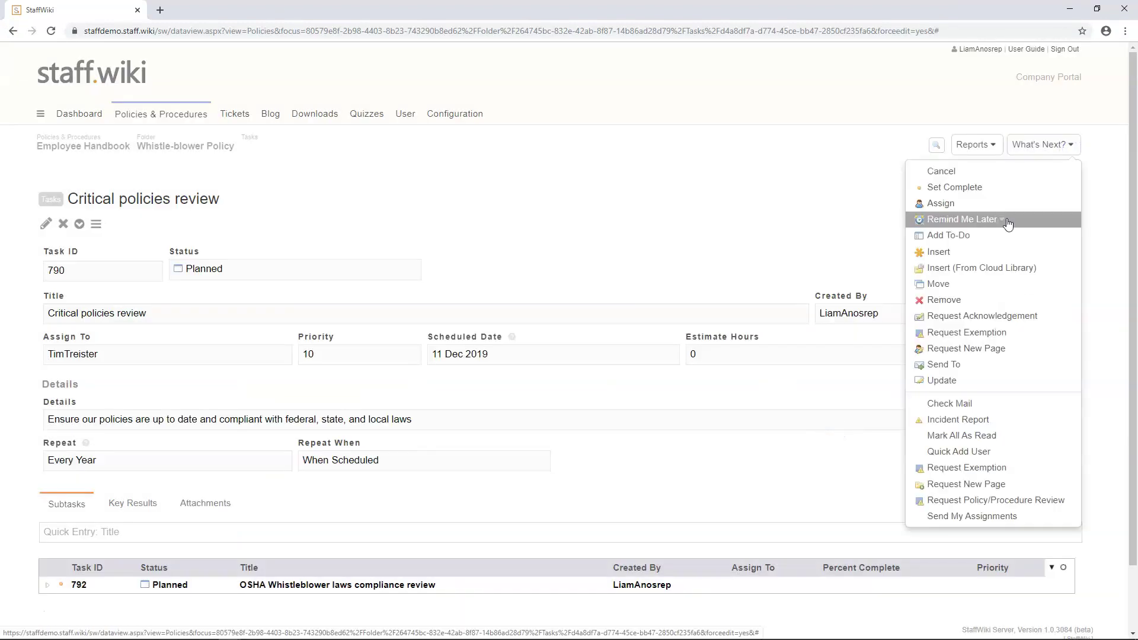
pyautogui.click(977, 224)
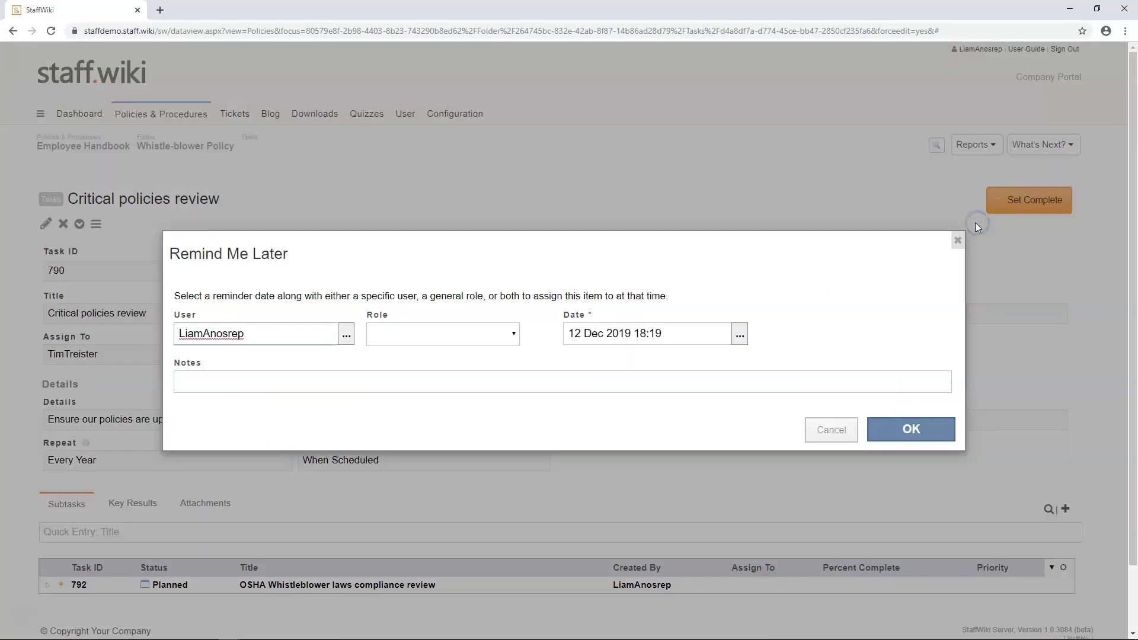
pyautogui.click(740, 335)
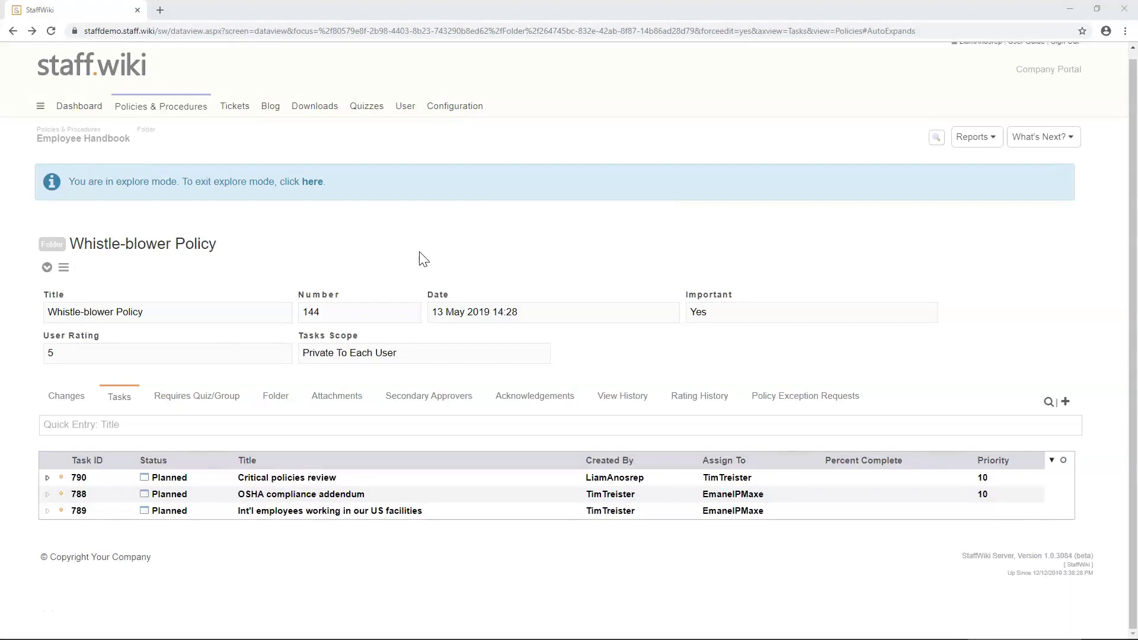
# - Mark the OSHA compliance addendum task in the Whistle-blower Policy folder as complete
pyautogui.click(62, 496)
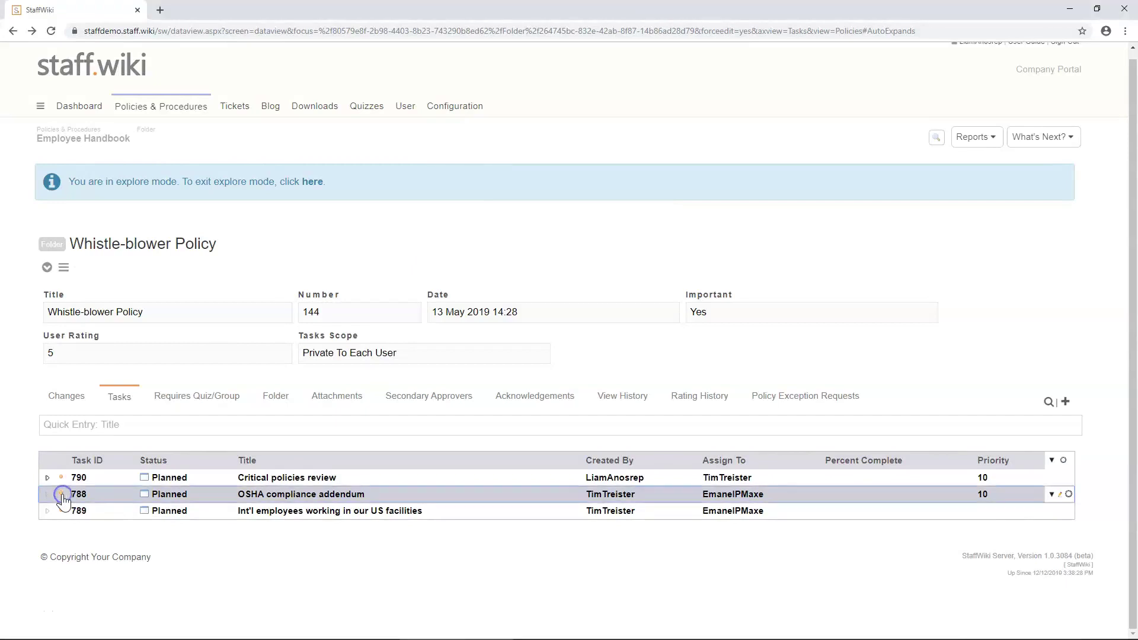
pyautogui.press('Return')
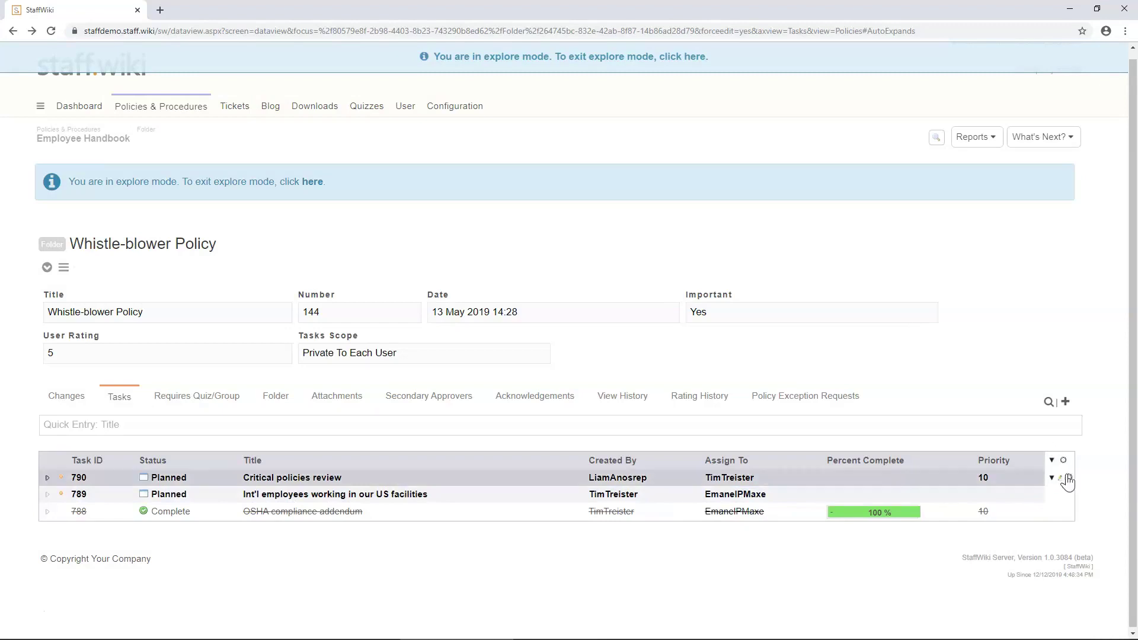
# - Open the Critical policies review task for editing, examine its available status options, and cancel without changes
pyautogui.click(1062, 479)
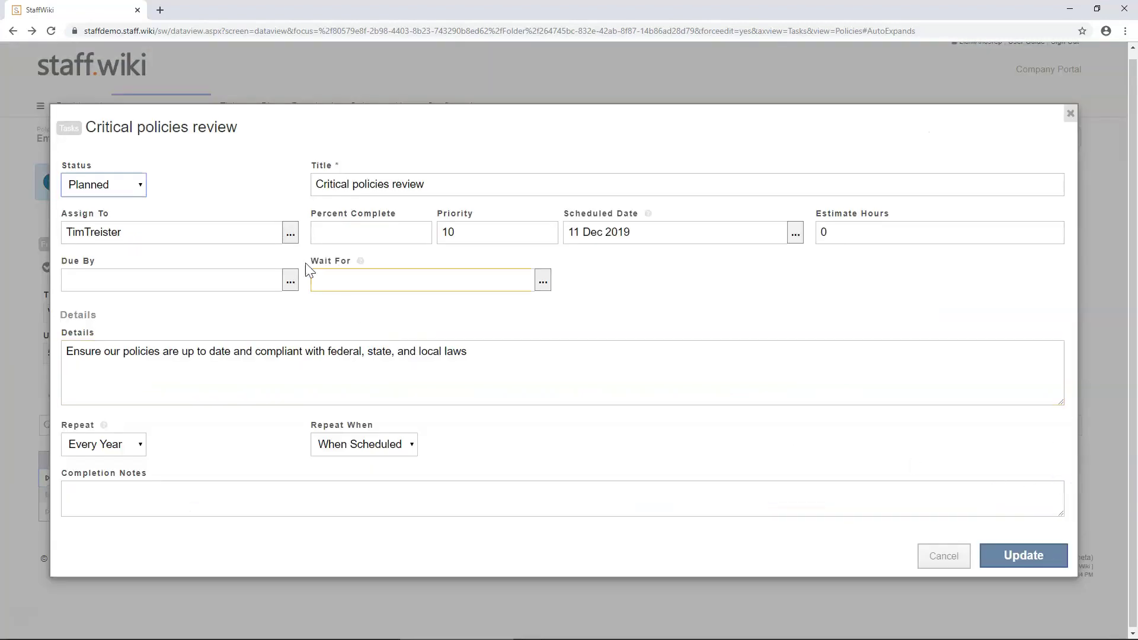
pyautogui.click(142, 185)
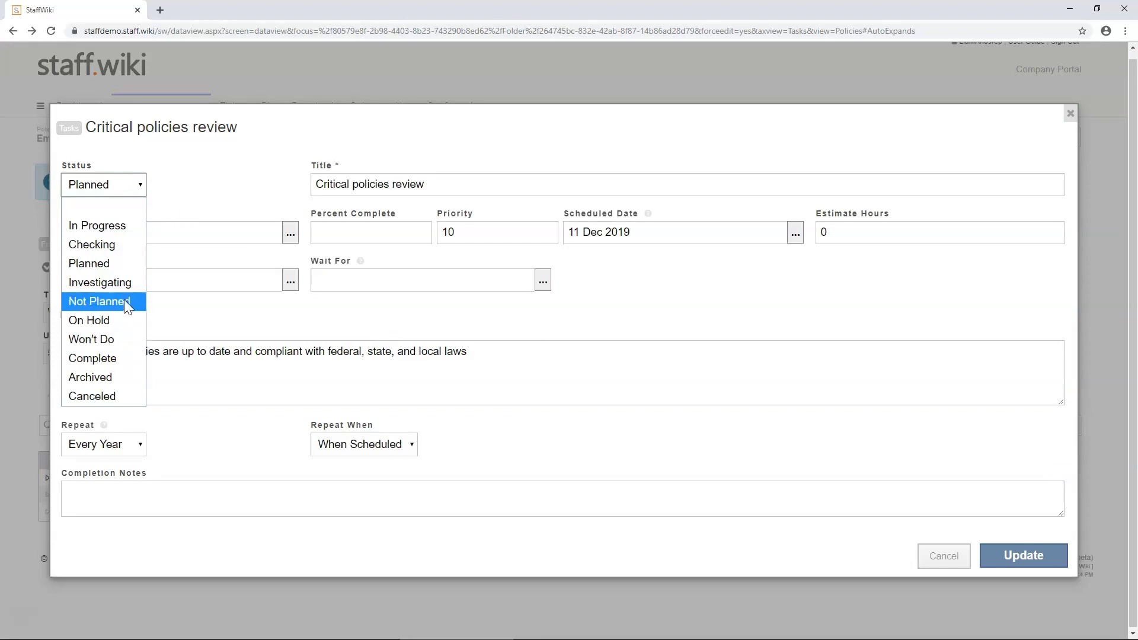
pyautogui.click(937, 559)
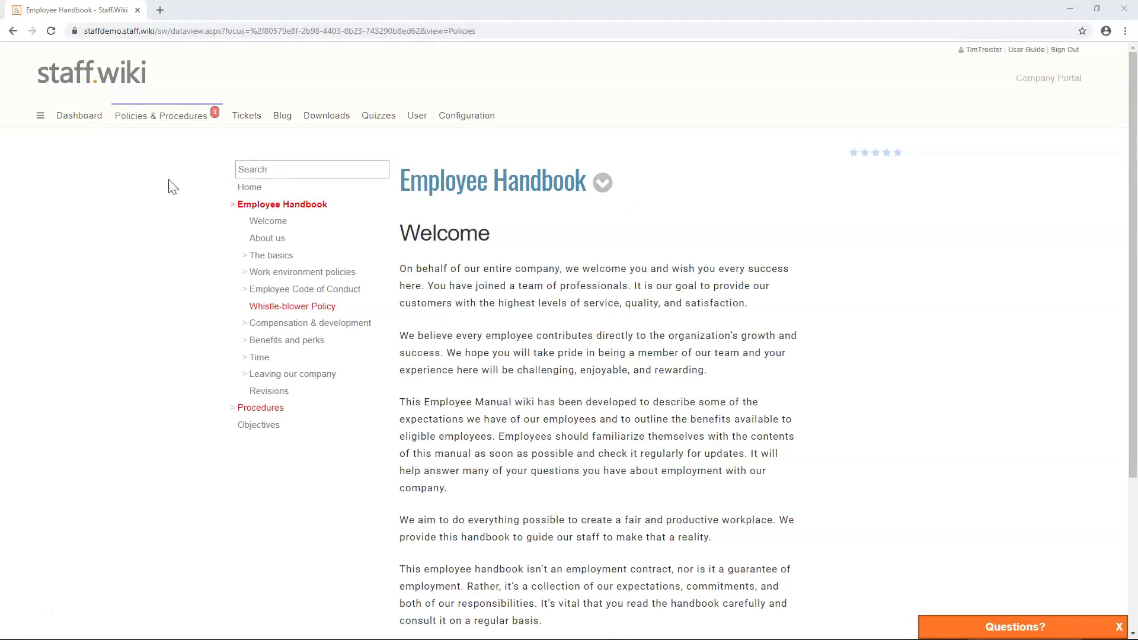
# - Open the Workflow Dashboard and view the assigned tasks and the monthly task calendar
pyautogui.click(74, 132)
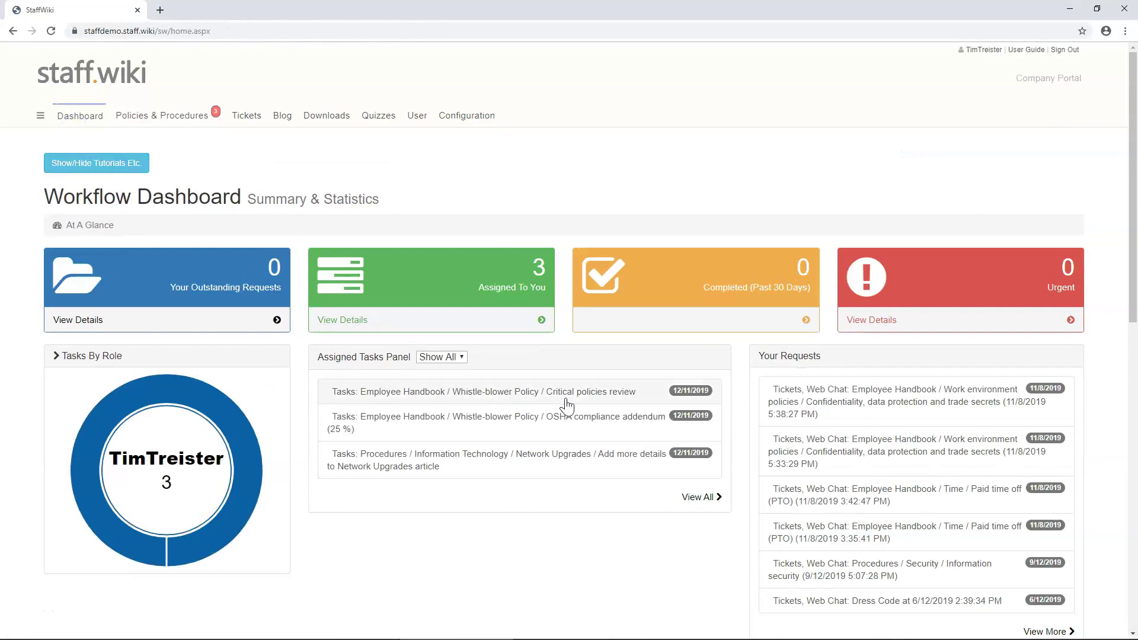
pyautogui.scroll(-2, 578, 467)
pyautogui.scroll(-3, 581, 467)
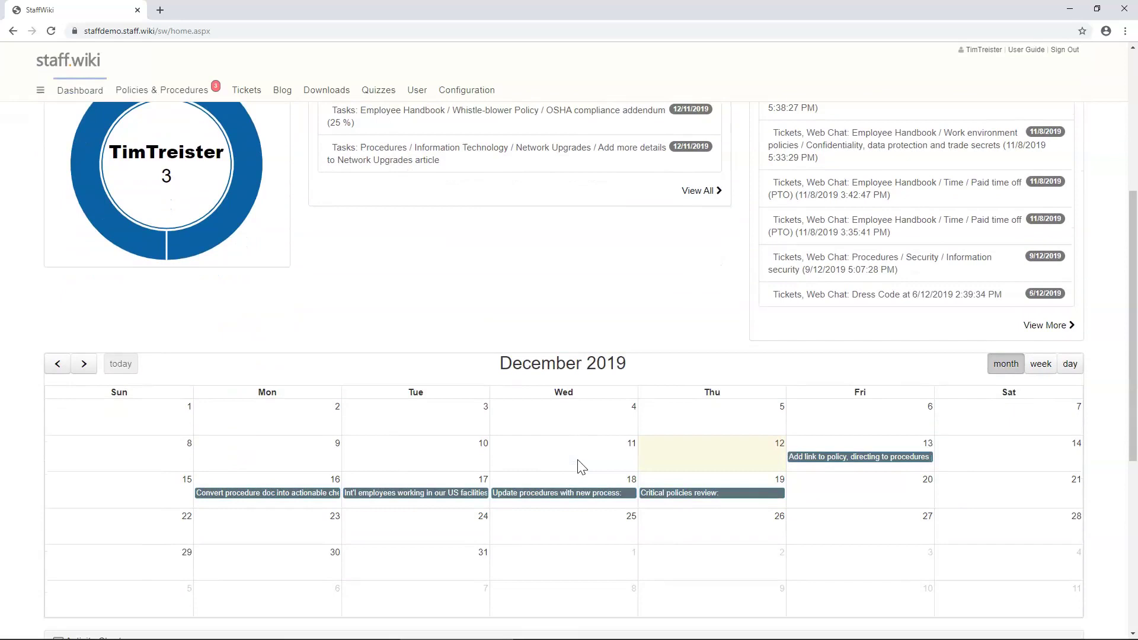